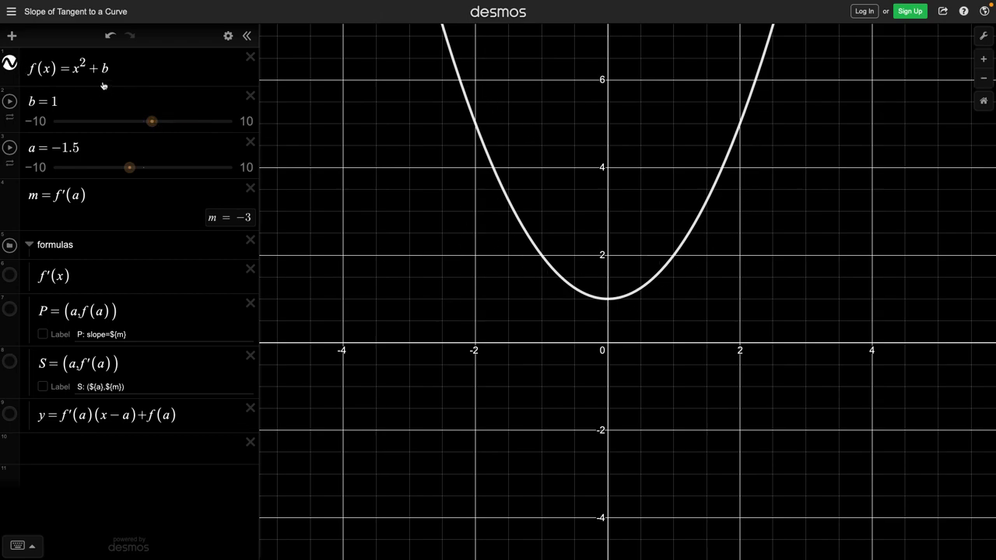
Step: Lower slider b to 0 so the vertex of f(x) = x² + b is at the origin
{"action": "mouse_move", "coordinate": [151, 125]}
{"action": "left_mouse_down"}
{"action": "mouse_move", "coordinate": [122, 125]}
{"action": "mouse_move", "coordinate": [161, 125]}
{"action": "mouse_move", "coordinate": [144, 125]}
{"action": "left_mouse_up"}
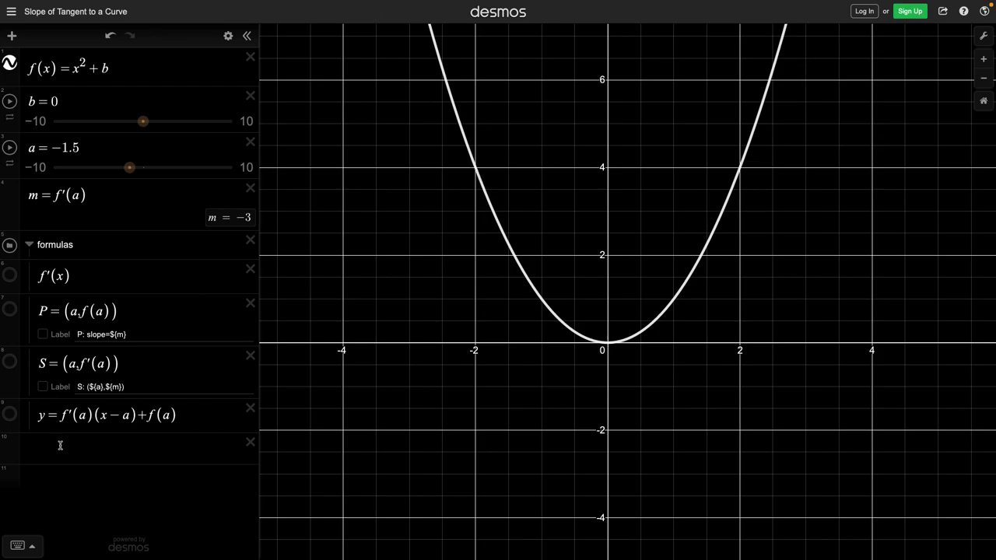
Step: Show the orange tangent line and slide its touching point a to -1.9
{"action": "left_click", "coordinate": [9, 415]}
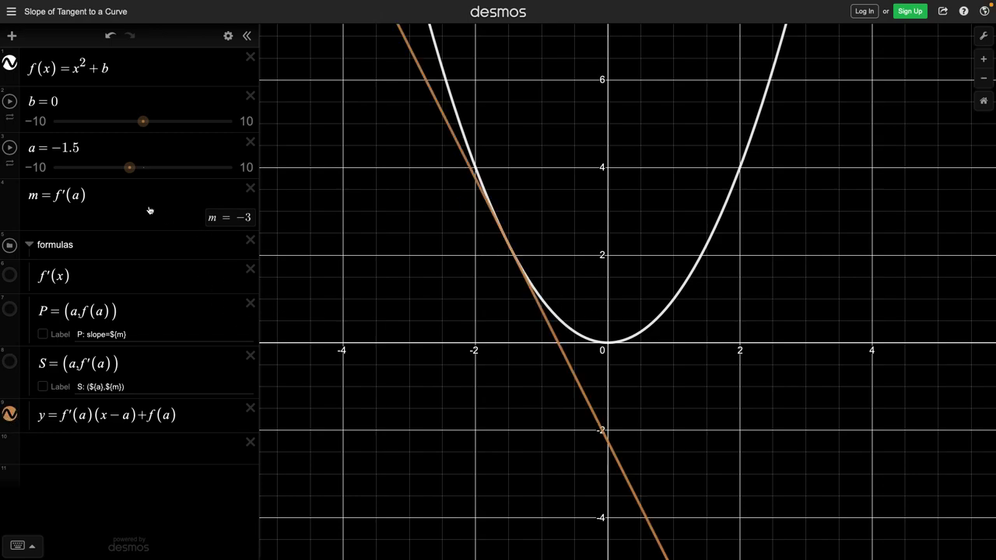
{"action": "mouse_move", "coordinate": [129, 167]}
{"action": "left_mouse_down"}
{"action": "mouse_move", "coordinate": [112, 168]}
{"action": "mouse_move", "coordinate": [153, 167]}
{"action": "mouse_move", "coordinate": [174, 151]}
{"action": "mouse_move", "coordinate": [126, 175]}
{"action": "left_mouse_up"}
Step: Show points P and S with labels, then set a to 0 for a horizontal tangent
{"action": "left_click", "coordinate": [10, 361]}
{"action": "left_click", "coordinate": [42, 387]}
{"action": "left_click", "coordinate": [43, 333]}
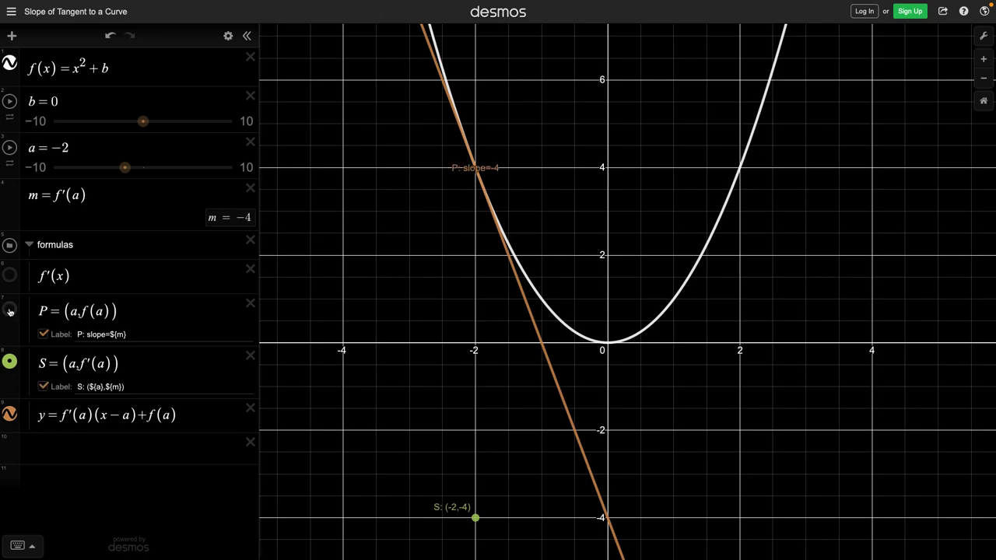
{"action": "left_click", "coordinate": [9, 310]}
{"action": "left_click_drag", "start_coordinate": [125, 167], "coordinate": [147, 168]}
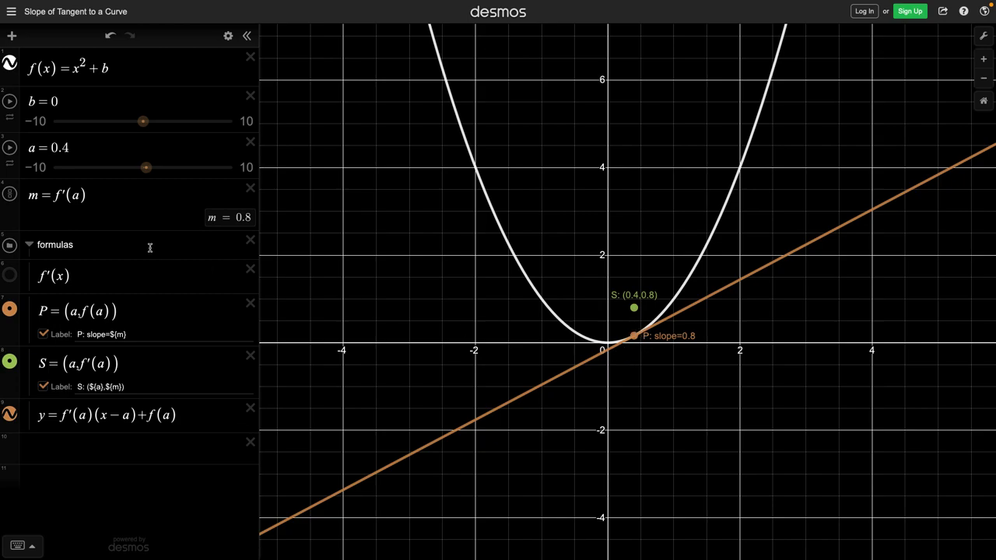
{"action": "left_click_drag", "start_coordinate": [147, 167], "coordinate": [142, 189]}
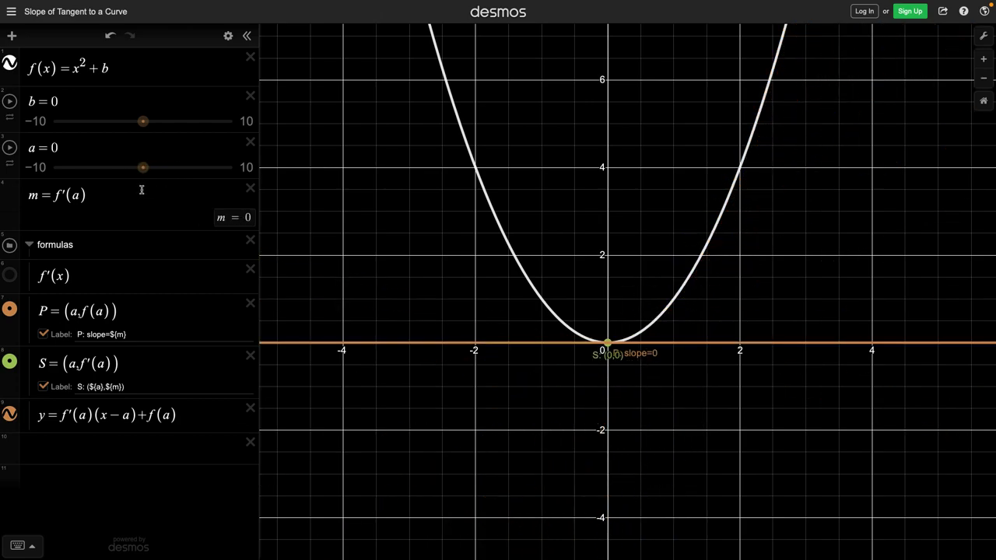
Step: Plot f'(x) as a teal line and settle slider a at 1, giving slope m = 2
{"action": "left_click", "coordinate": [10, 276]}
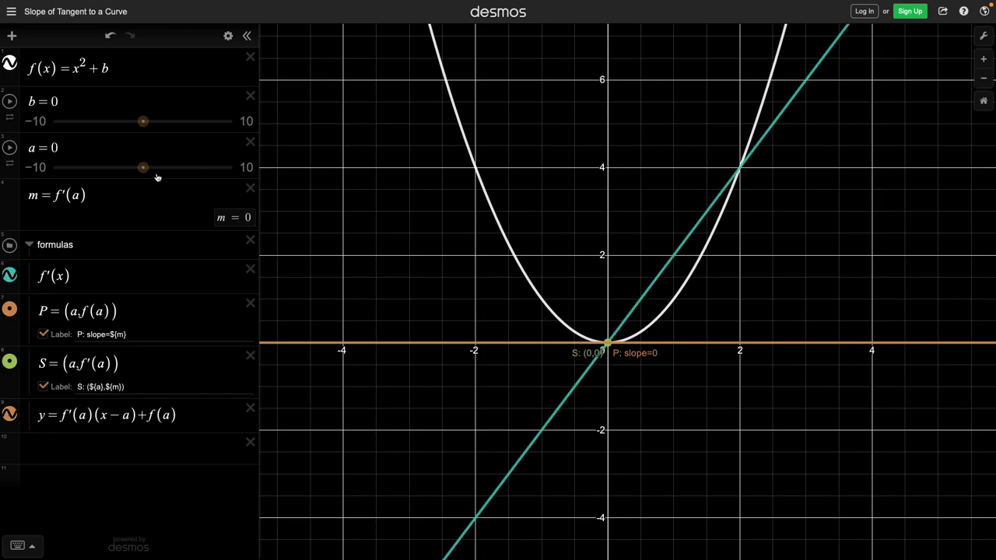
{"action": "left_click_drag", "start_coordinate": [143, 167], "coordinate": [168, 168]}
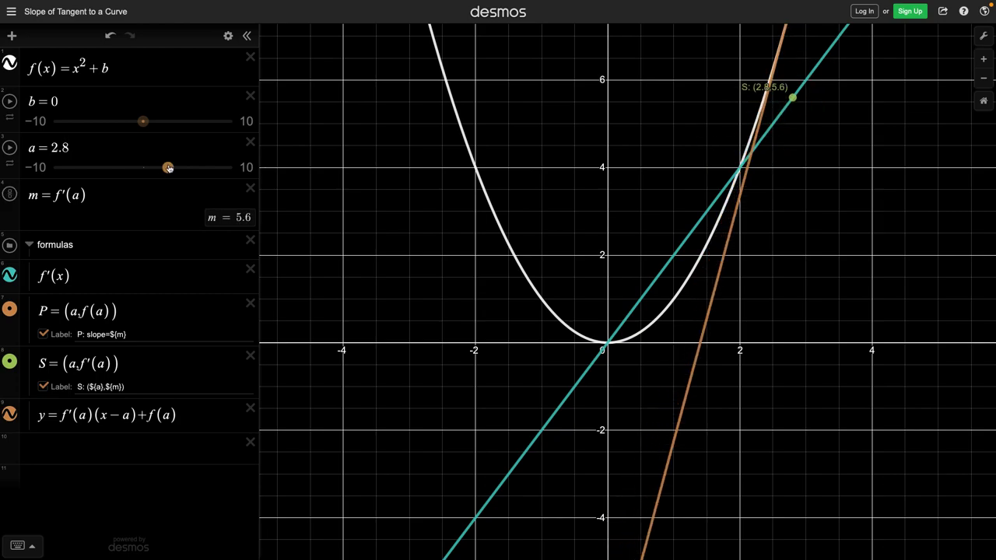
{"action": "left_click_drag", "start_coordinate": [169, 168], "coordinate": [144, 187]}
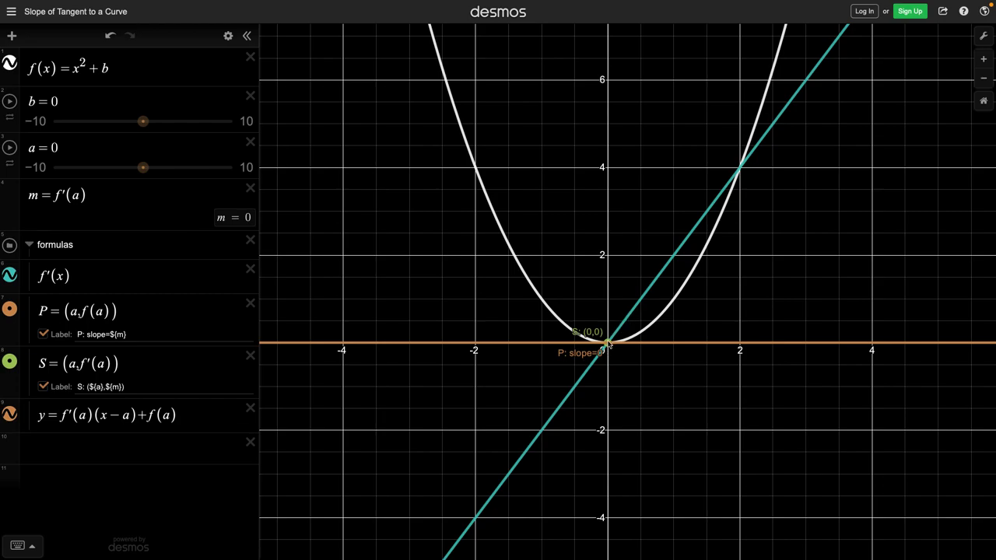
{"action": "left_click_drag", "start_coordinate": [143, 167], "coordinate": [152, 168]}
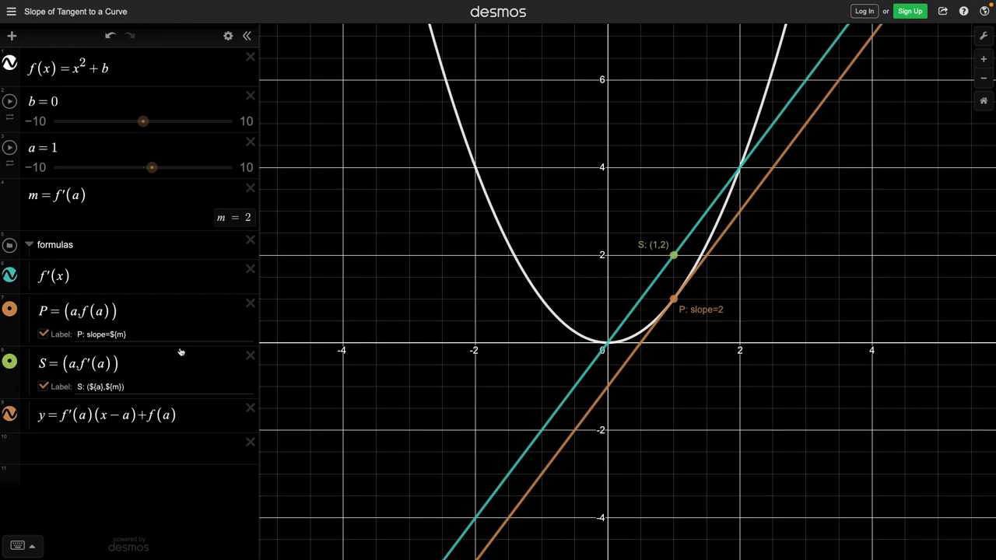
Step: Hide point P and the tangent line, and switch off the P and S labels
{"action": "left_click", "coordinate": [10, 310]}
{"action": "left_click", "coordinate": [9, 414]}
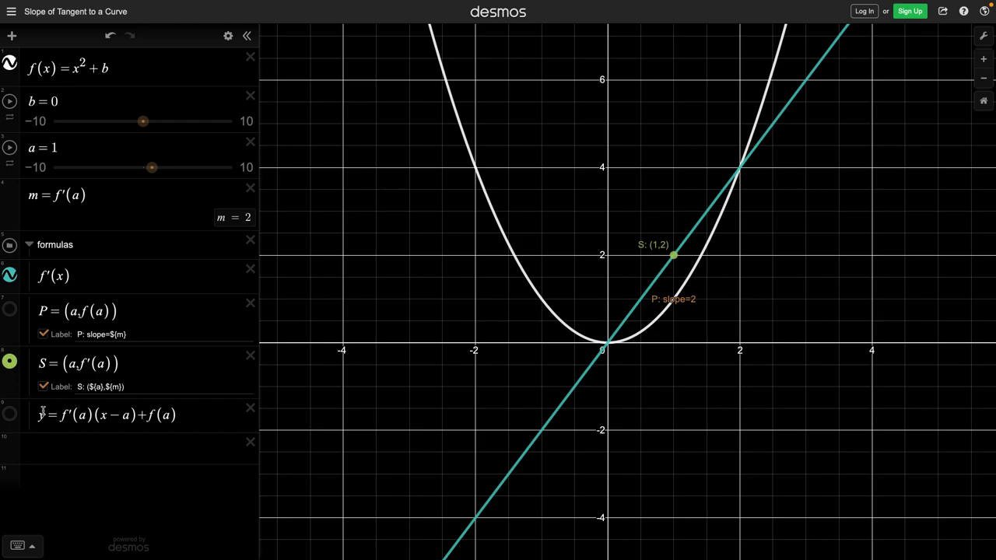
{"action": "left_click", "coordinate": [44, 334]}
{"action": "left_click", "coordinate": [43, 386]}
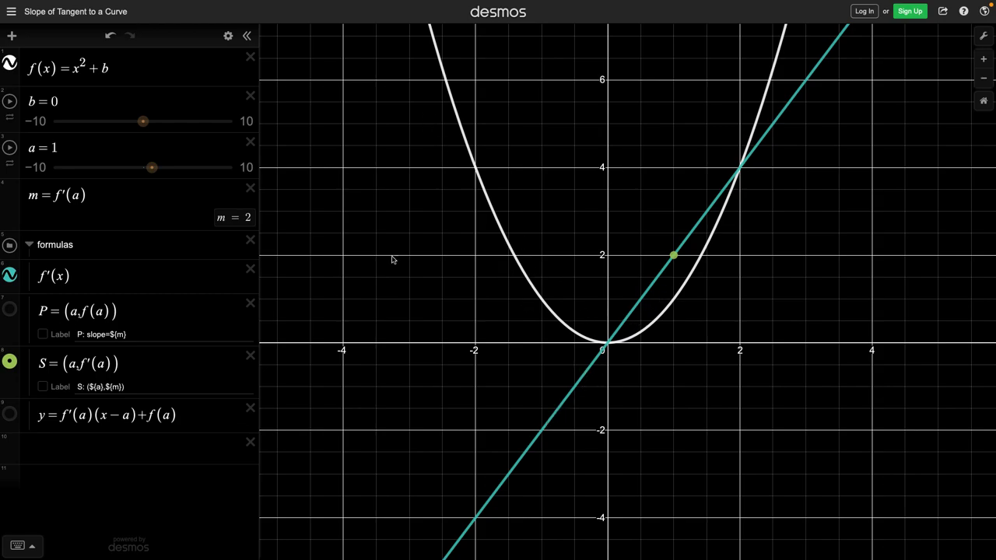
{"action": "left_click_drag", "start_coordinate": [145, 125], "coordinate": [168, 125]}
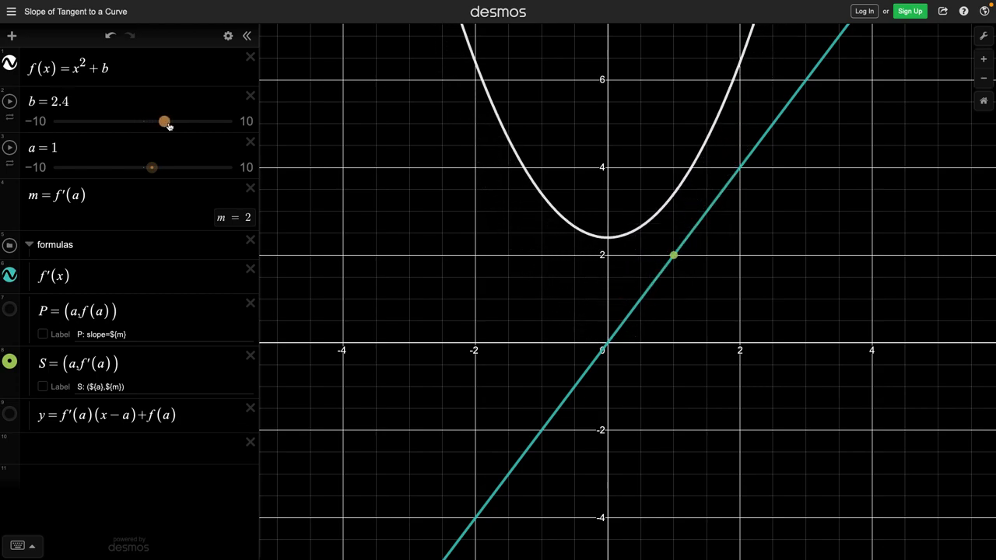
{"action": "left_click_drag", "start_coordinate": [169, 126], "coordinate": [121, 124]}
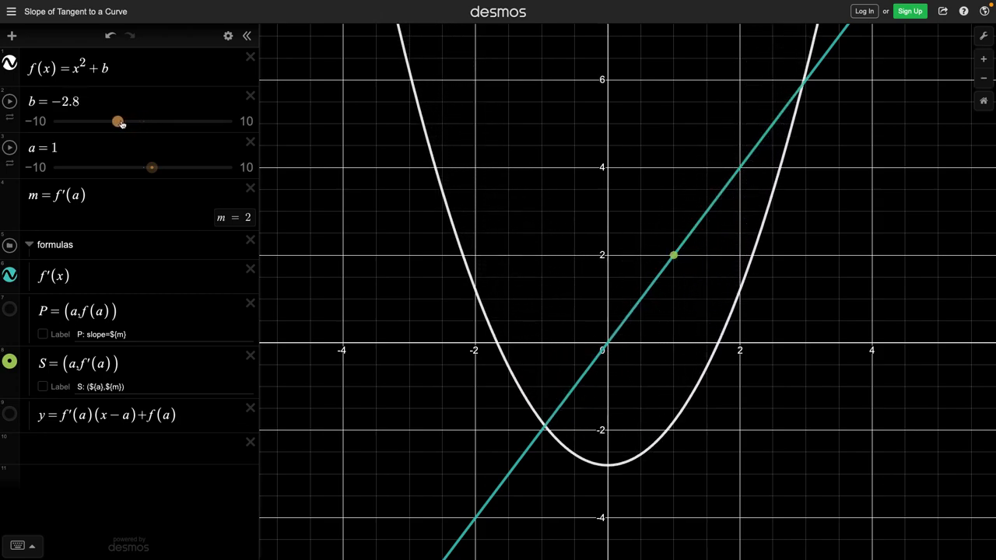
{"action": "left_click_drag", "start_coordinate": [120, 124], "coordinate": [147, 126]}
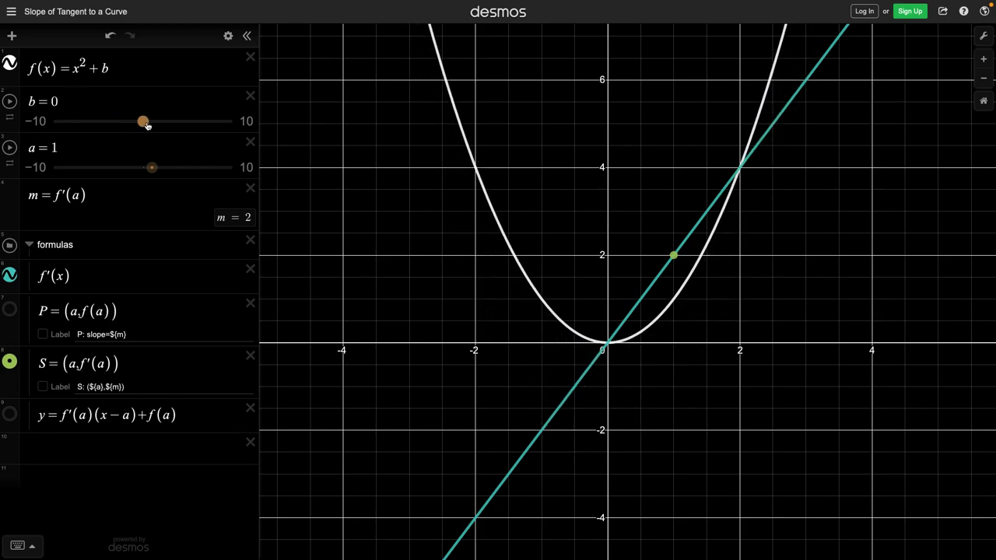
Step: Show the tangent line and P again, set a to -1.2 with b at 0, and label P
{"action": "left_click", "coordinate": [9, 414]}
{"action": "left_click", "coordinate": [10, 310]}
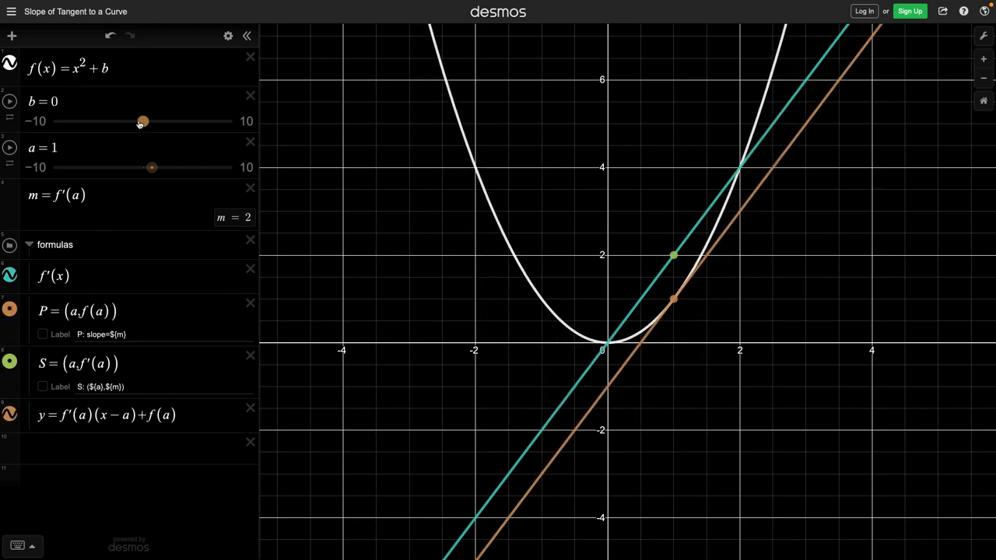
{"action": "left_click_drag", "start_coordinate": [142, 124], "coordinate": [174, 124]}
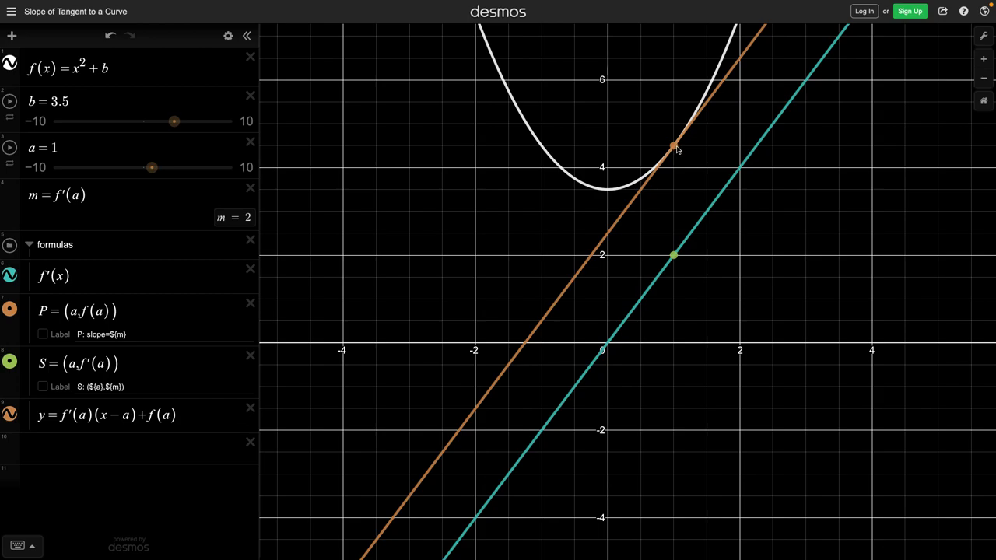
{"action": "left_click_drag", "start_coordinate": [172, 127], "coordinate": [132, 133]}
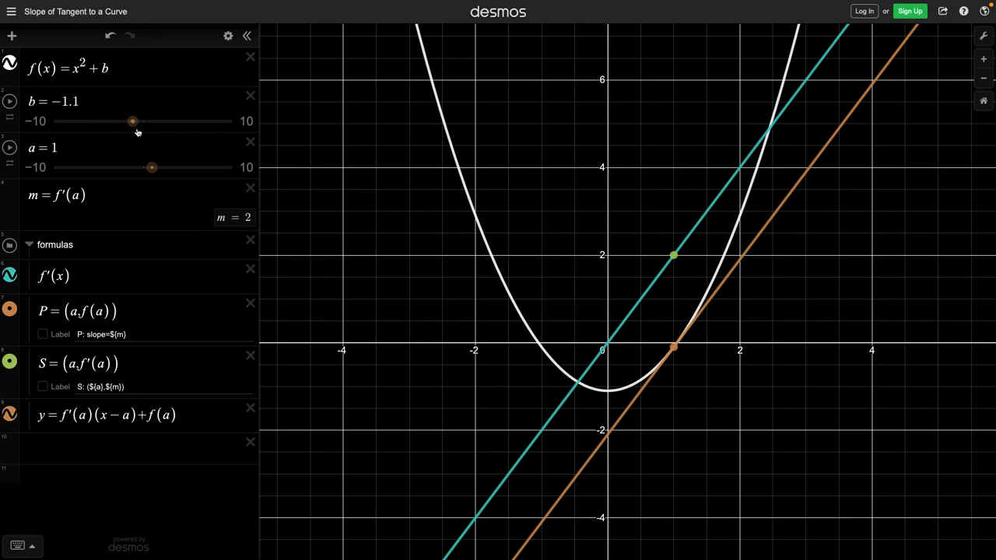
{"action": "left_click_drag", "start_coordinate": [152, 168], "coordinate": [132, 171]}
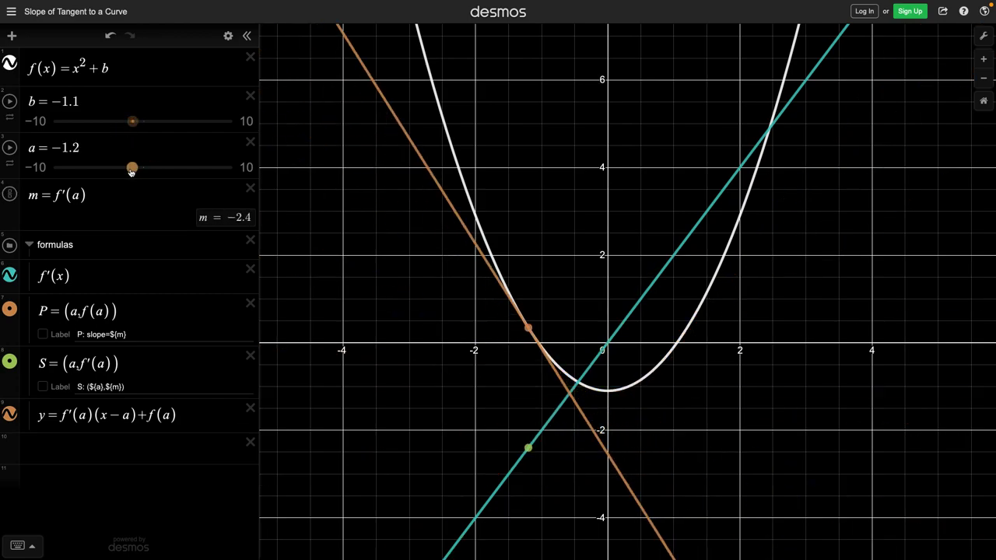
{"action": "mouse_move", "coordinate": [134, 124]}
{"action": "left_mouse_down"}
{"action": "mouse_move", "coordinate": [168, 120]}
{"action": "mouse_move", "coordinate": [128, 117]}
{"action": "mouse_move", "coordinate": [143, 114]}
{"action": "left_mouse_up"}
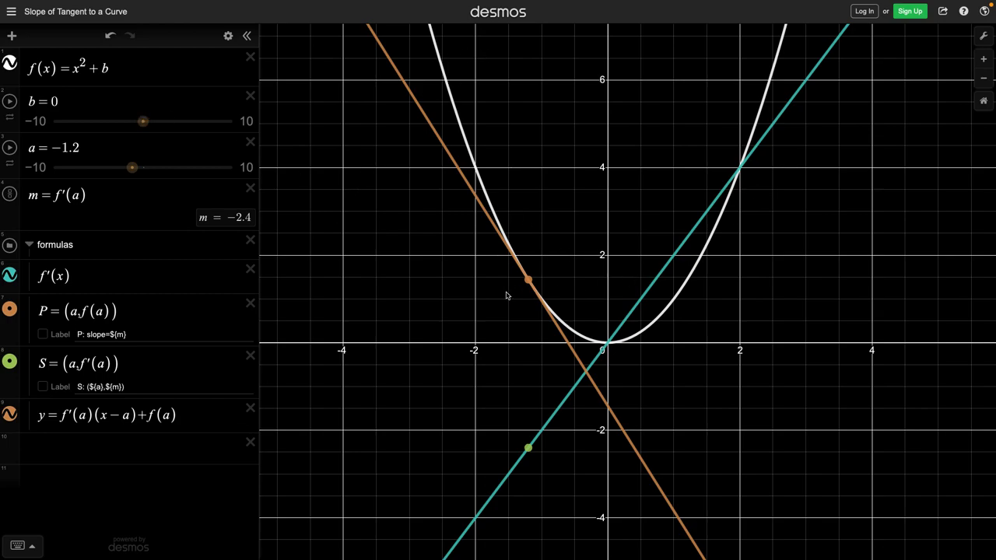
{"action": "left_click", "coordinate": [43, 334]}
Step: Label point S, then vary b up to 3 before settling it at -1
{"action": "left_click", "coordinate": [43, 386]}
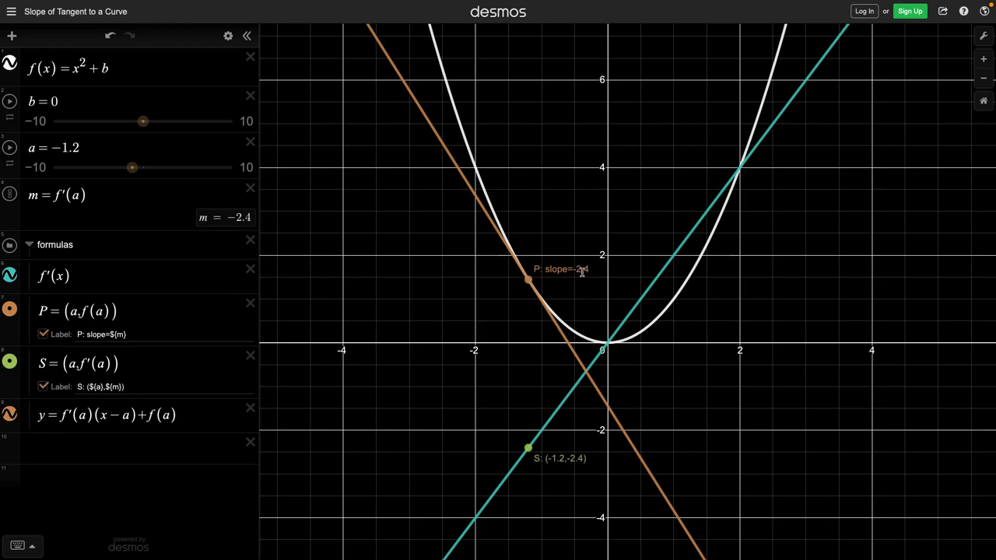
{"action": "mouse_move", "coordinate": [144, 122]}
{"action": "left_mouse_down"}
{"action": "mouse_move", "coordinate": [165, 123]}
{"action": "mouse_move", "coordinate": [99, 122]}
{"action": "mouse_move", "coordinate": [176, 120]}
{"action": "mouse_move", "coordinate": [162, 123]}
{"action": "left_mouse_up"}
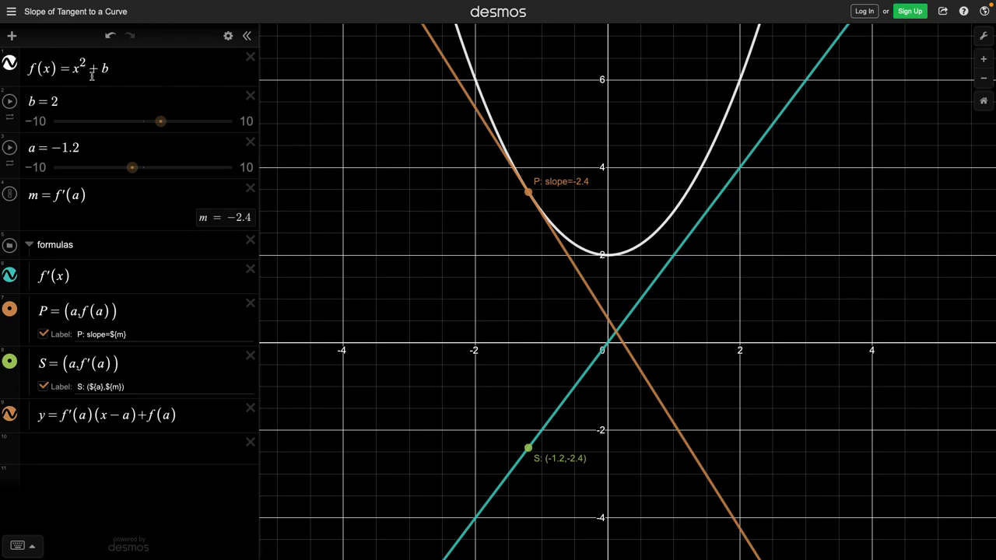
{"action": "left_click_drag", "start_coordinate": [149, 124], "coordinate": [160, 123]}
{"action": "left_click_drag", "start_coordinate": [160, 124], "coordinate": [168, 125]}
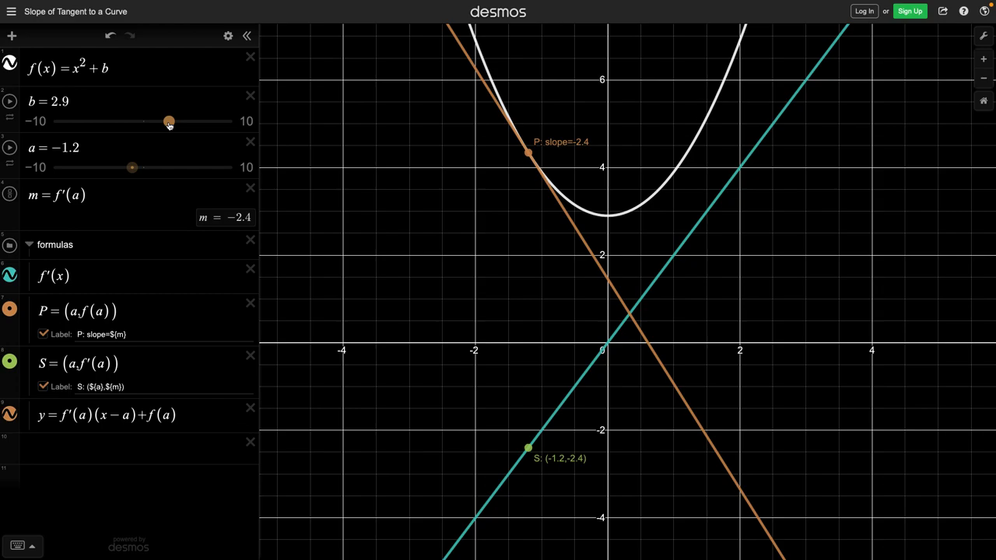
{"action": "left_click_drag", "start_coordinate": [169, 125], "coordinate": [170, 125]}
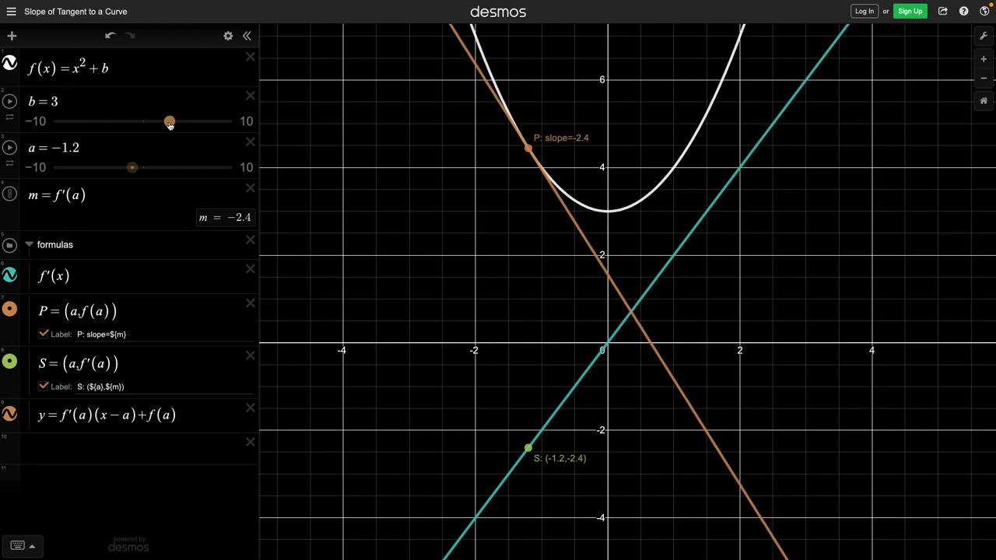
{"action": "left_click_drag", "start_coordinate": [170, 125], "coordinate": [134, 125]}
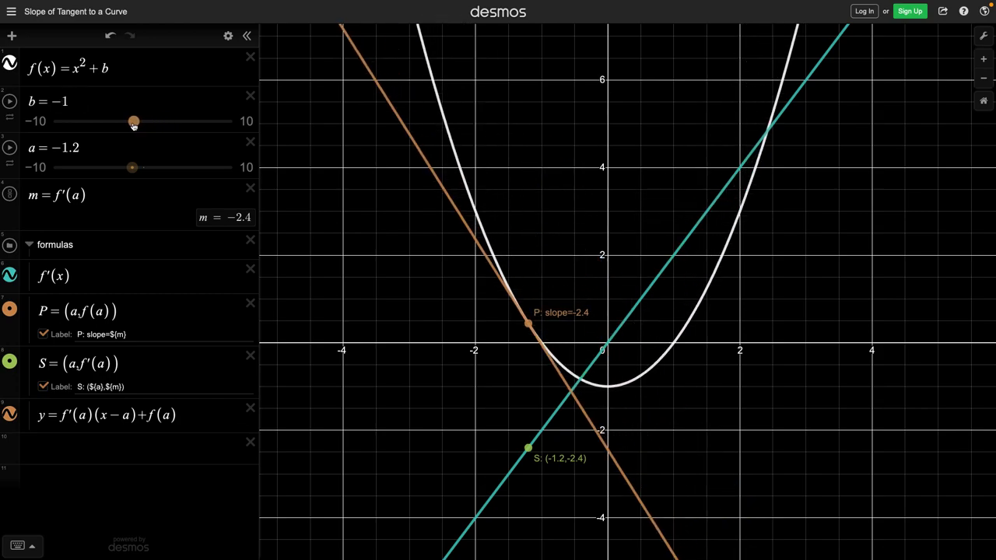